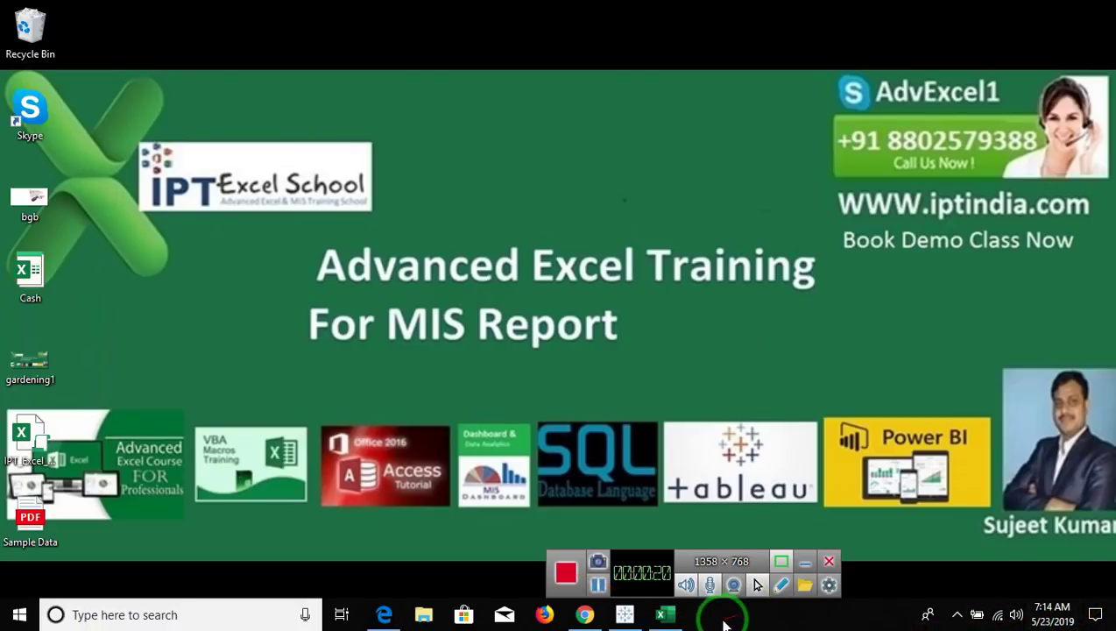
# - Bring up the 2019 Vidhan Sabha results search page and scroll to the party seats table
pyautogui.click(582, 619)
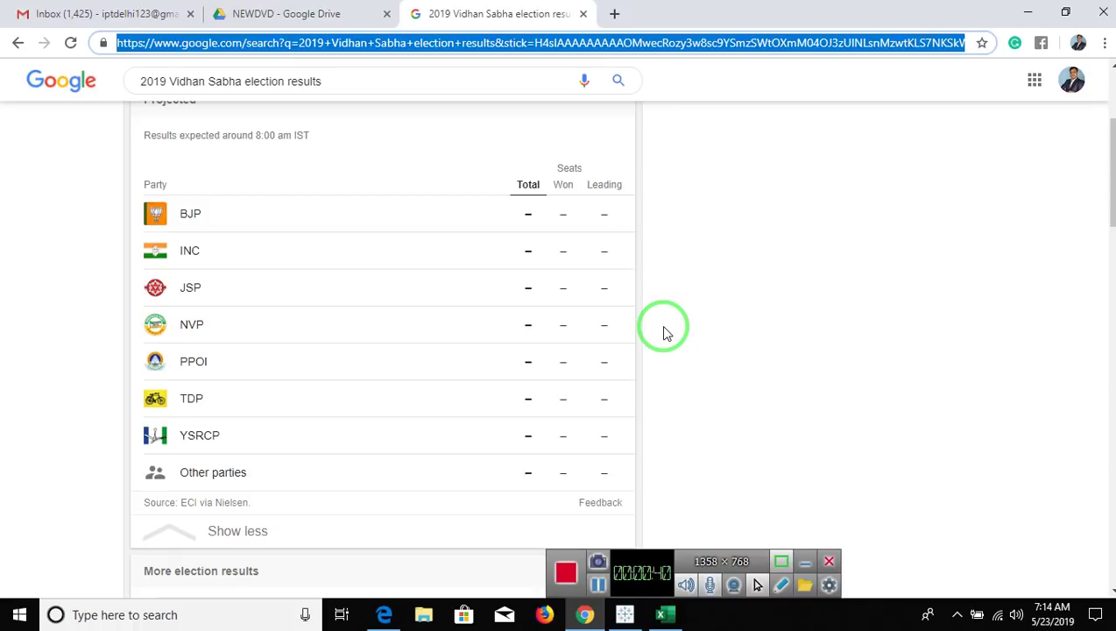
pyautogui.click(1109, 147)
pyautogui.moveTo(1109, 148); pyautogui.dragTo(1108, 79)
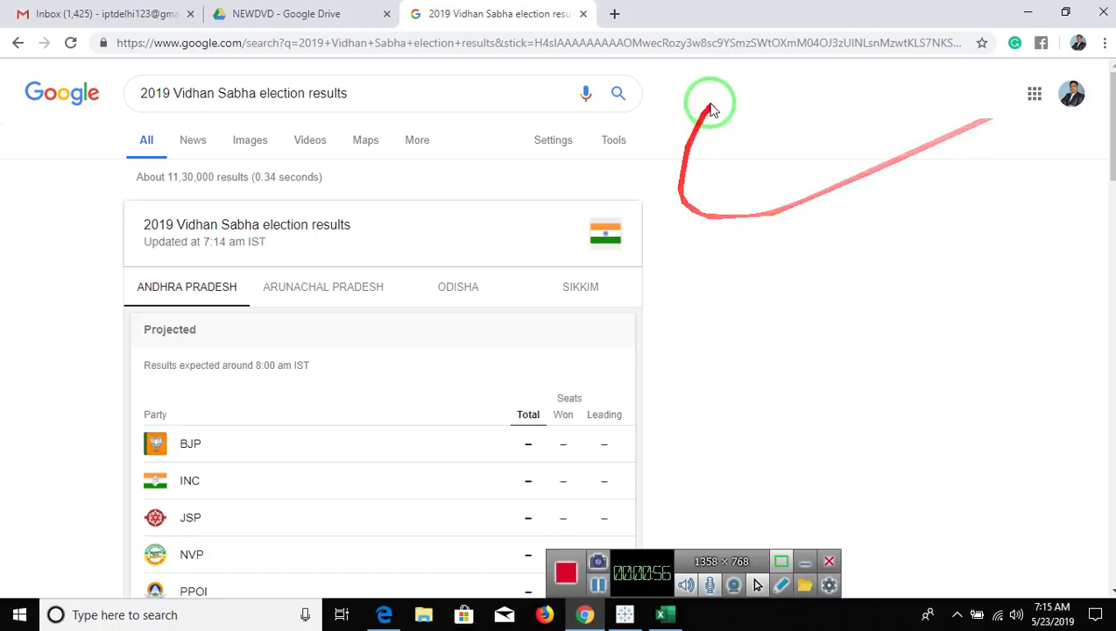
pyautogui.click(506, 85)
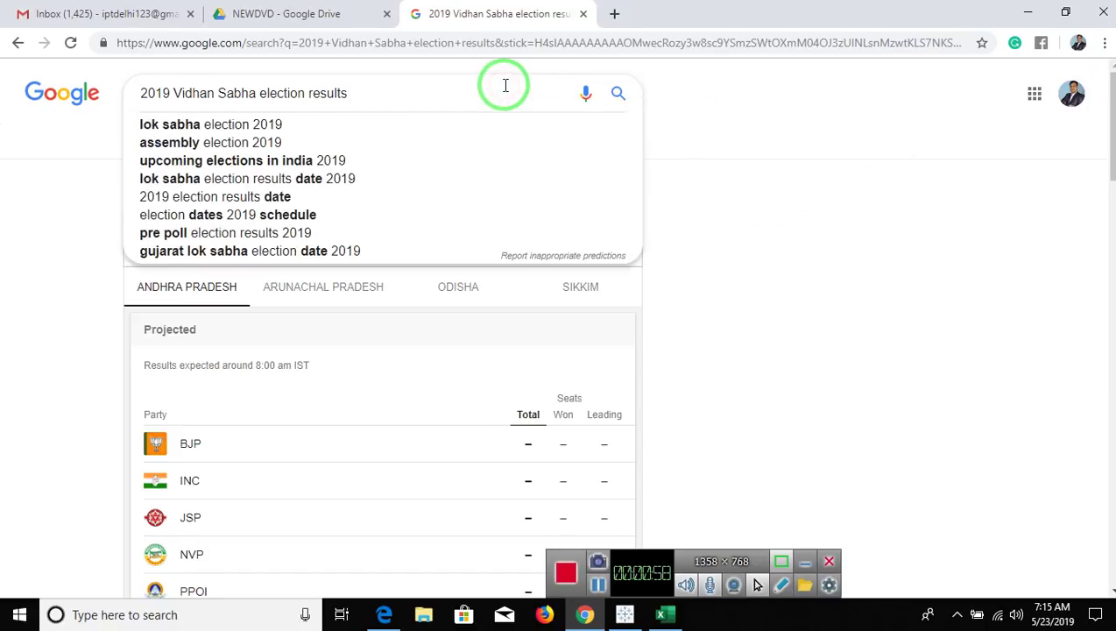
pyautogui.click(902, 163)
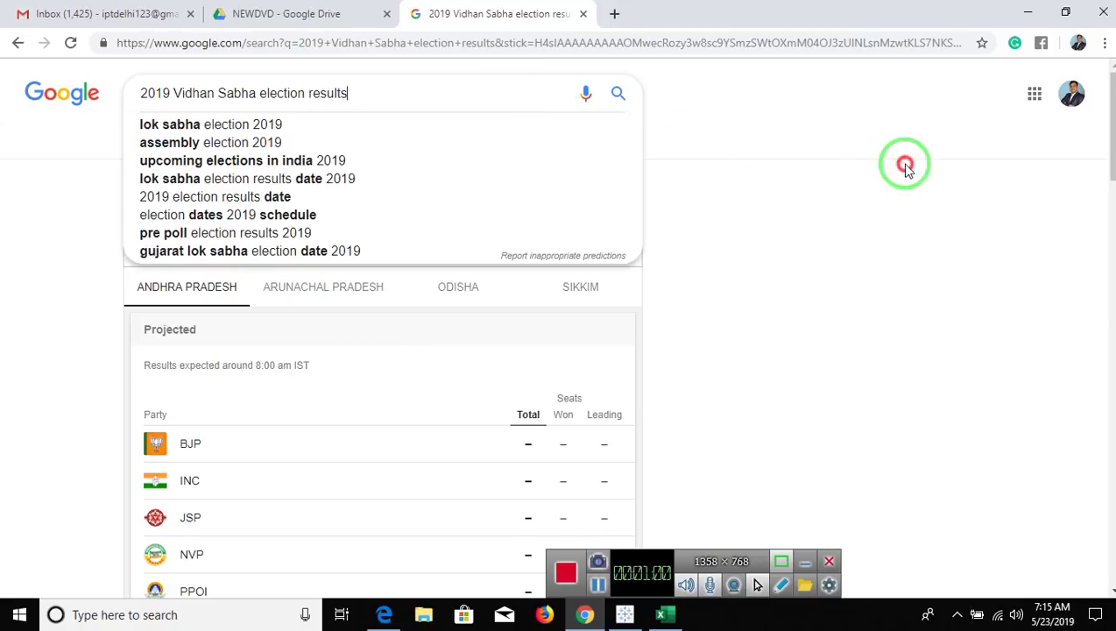
pyautogui.click(846, 197)
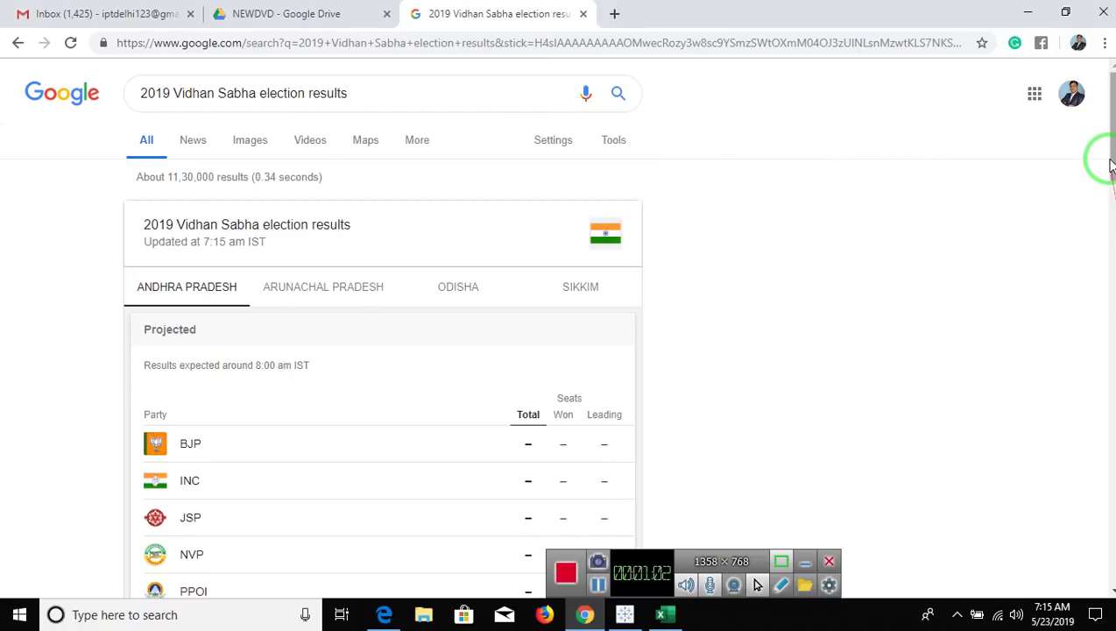
pyautogui.moveTo(1110, 154); pyautogui.dragTo(1108, 204)
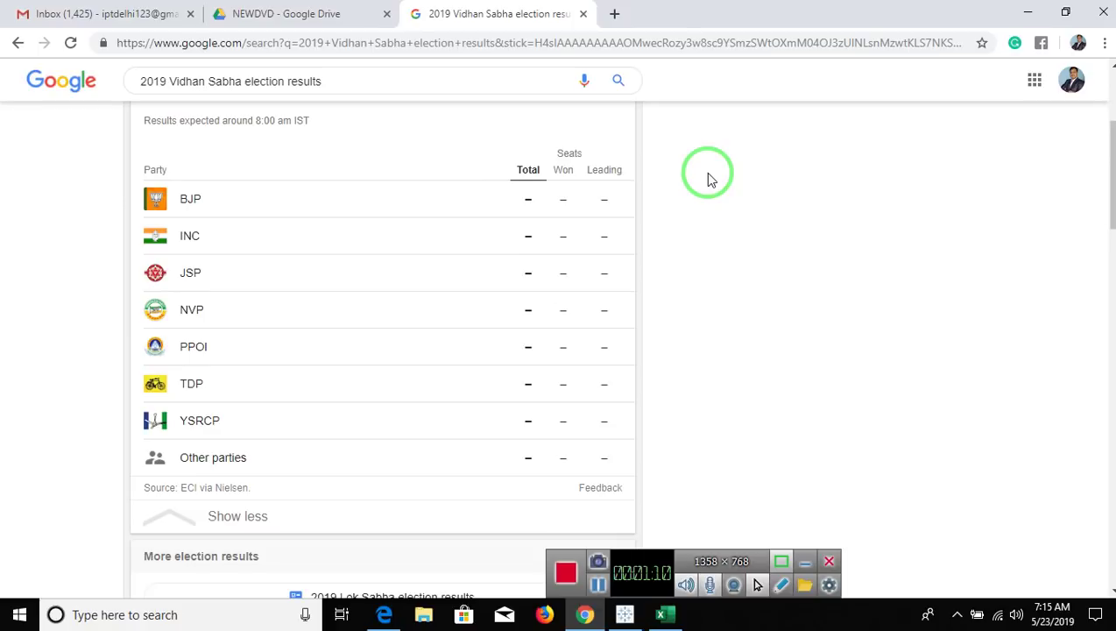
# - Copy the results page's full web address and return to the Excel workbook
pyautogui.click(670, 44)
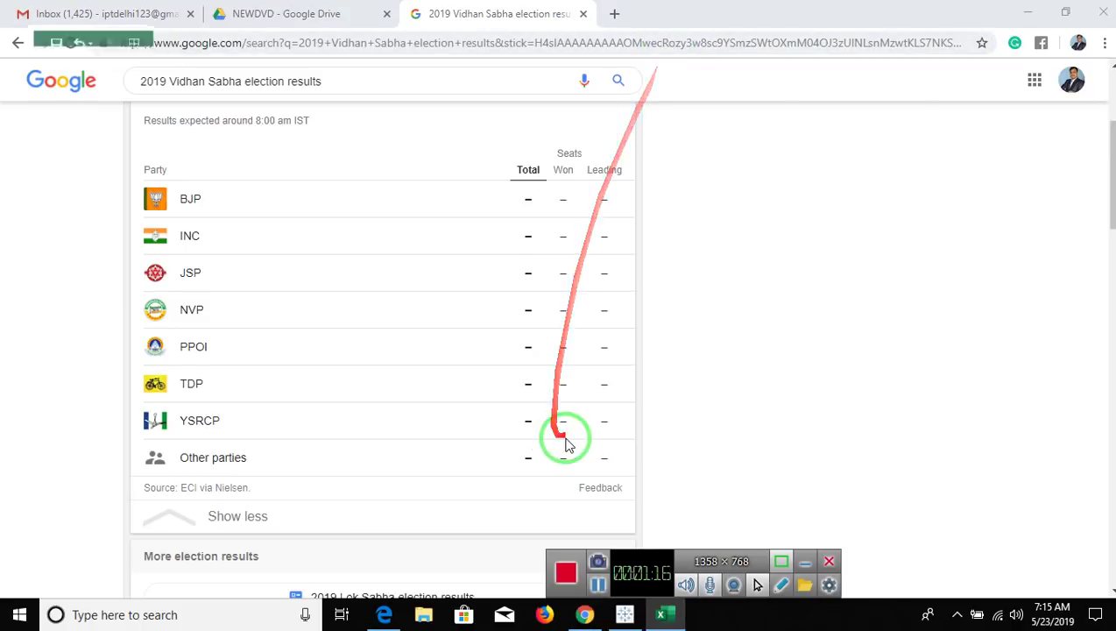
pyautogui.click(660, 614)
pyautogui.click(236, 408)
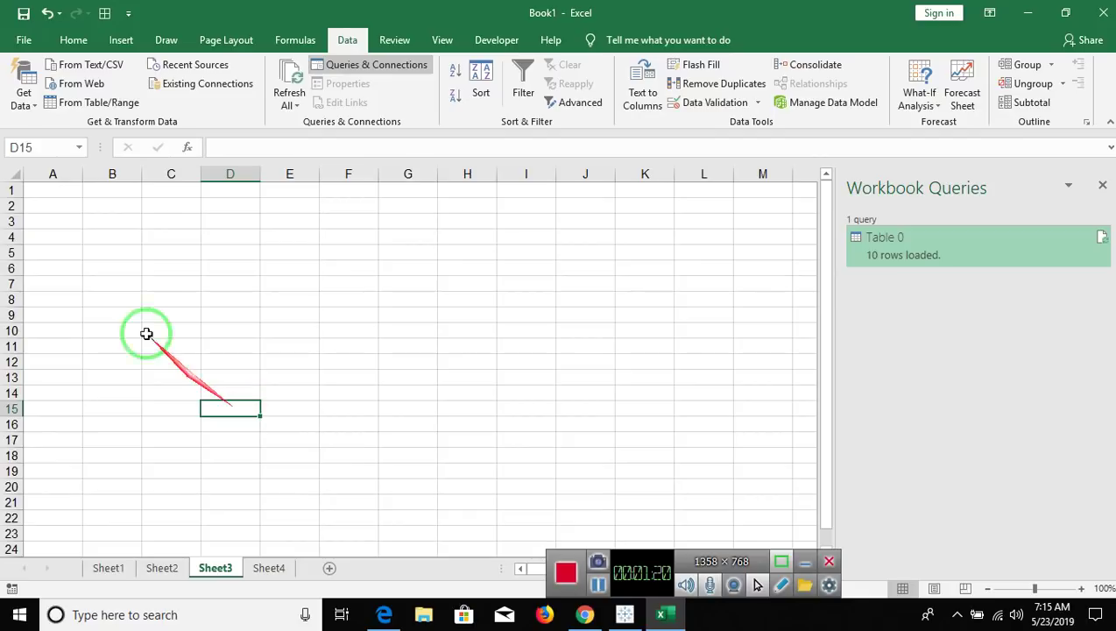
# - With A1 as the import location, open Get Data and choose From Other Sources > From Web
pyautogui.click(69, 196)
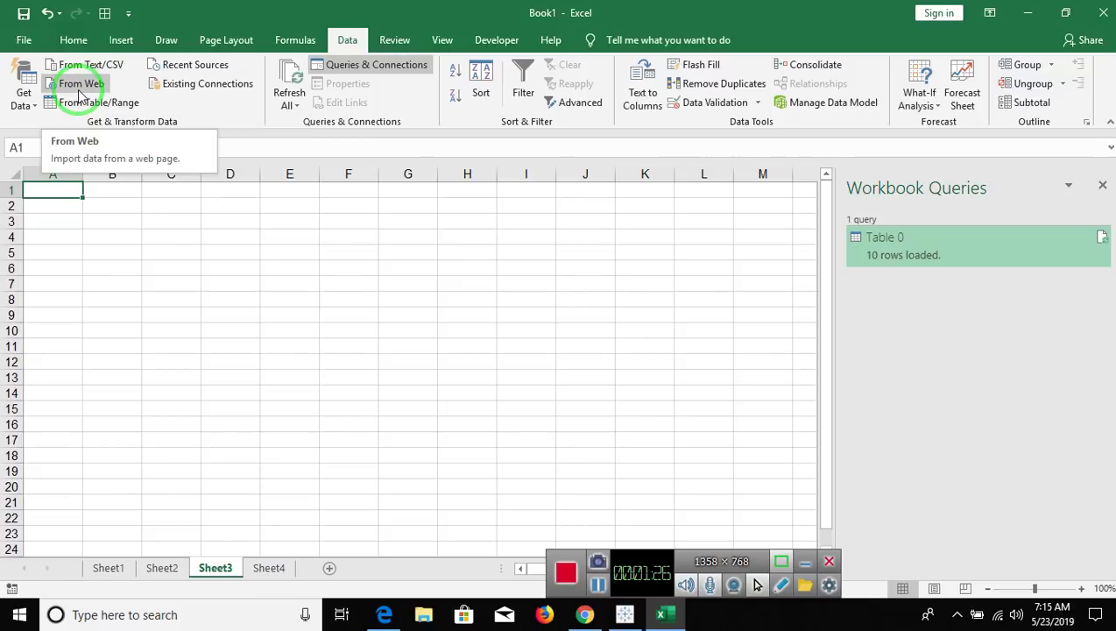
pyautogui.click(24, 98)
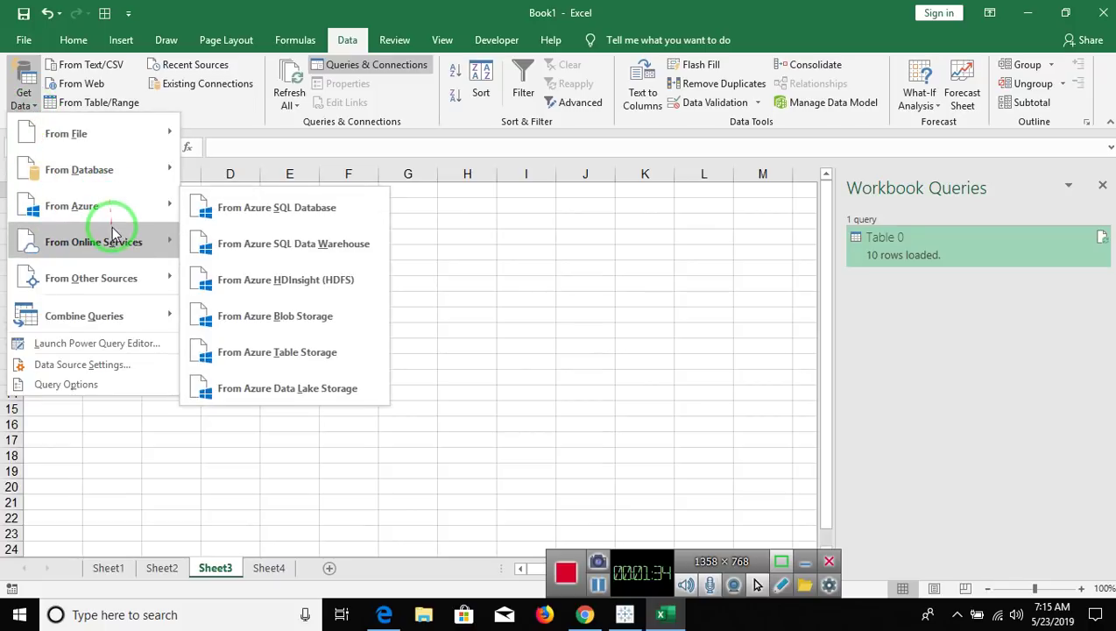
pyautogui.moveTo(112, 237)
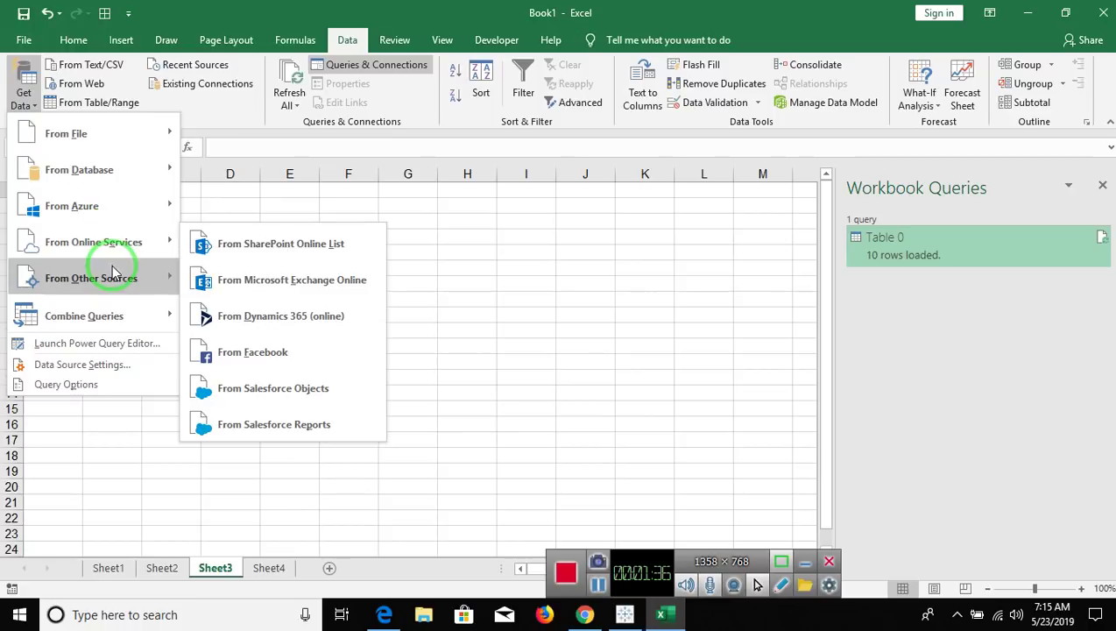
pyautogui.moveTo(114, 275)
pyautogui.click(242, 252)
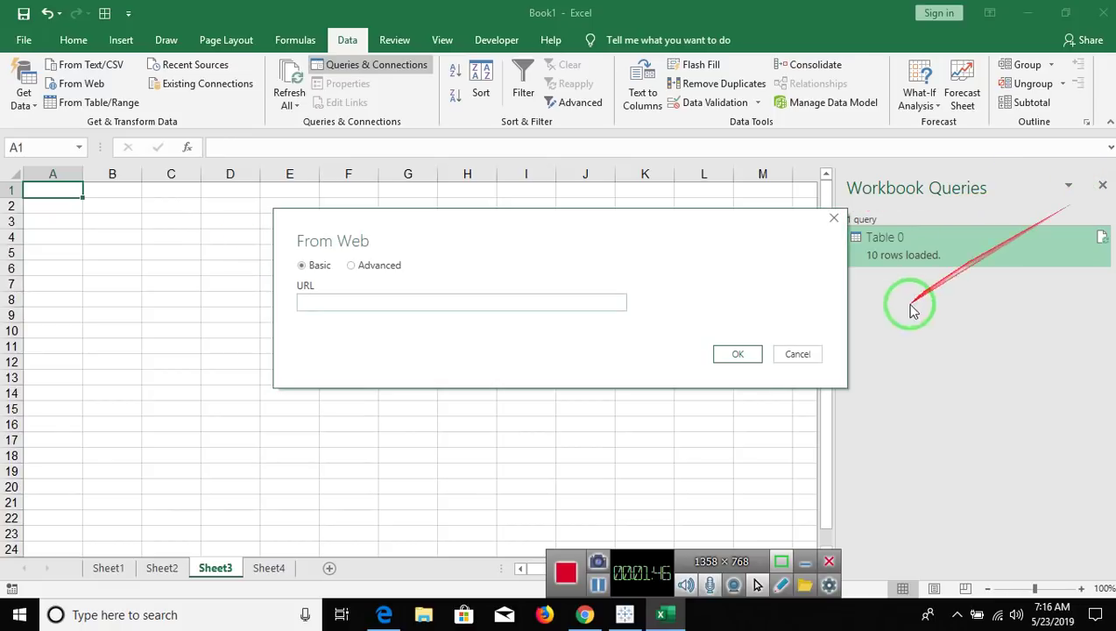
# - Paste the copied Google results URL into From Web and submit it
pyautogui.hotkey('ctrl', 'v')
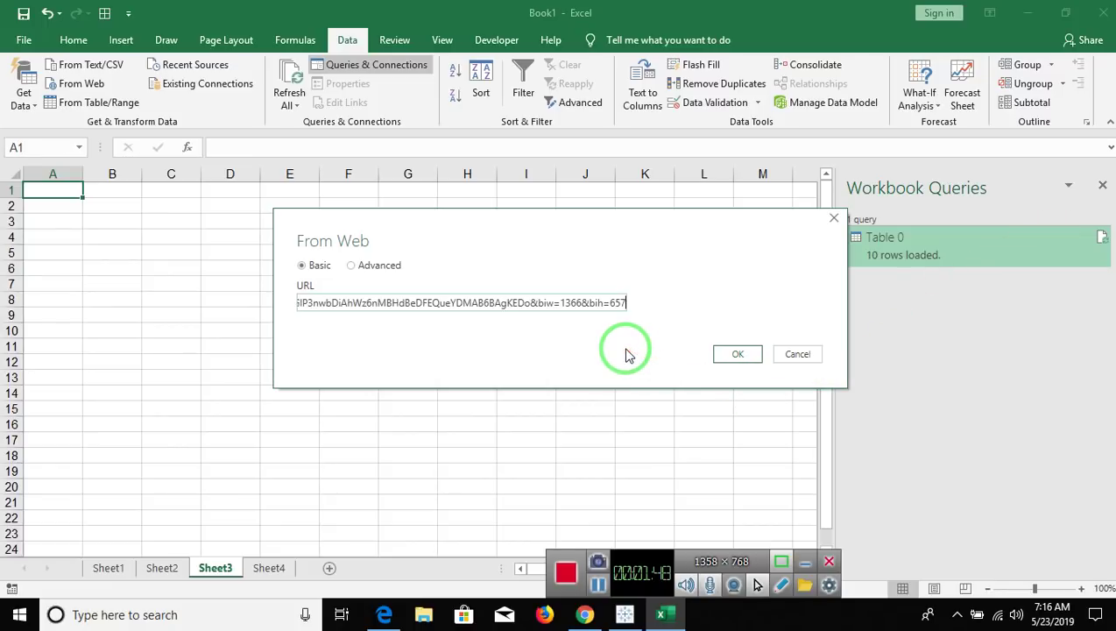
pyautogui.click(753, 354)
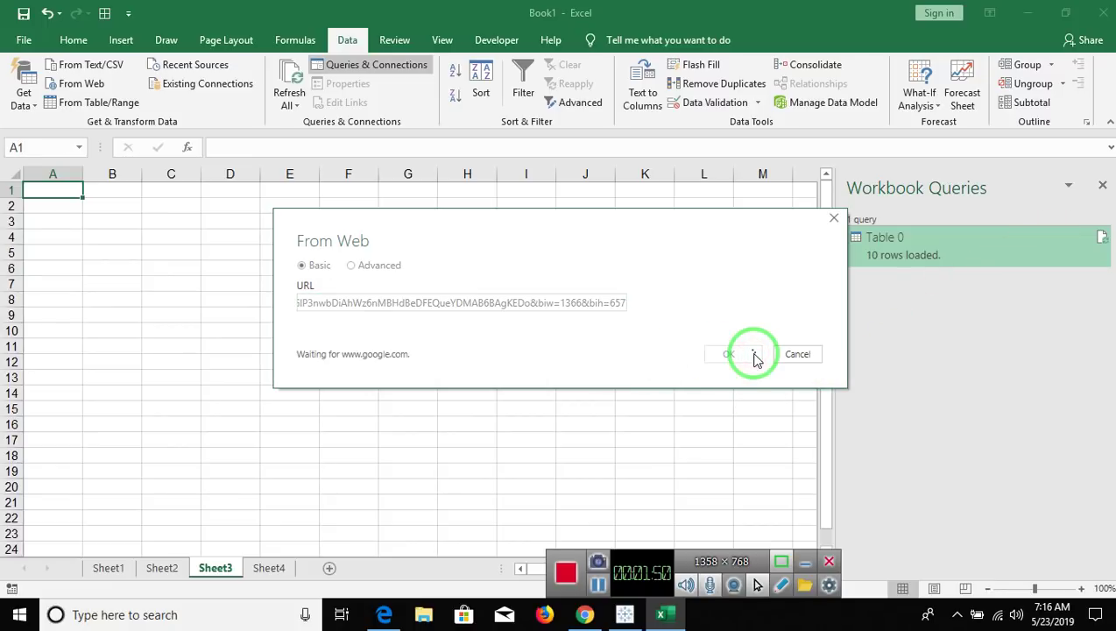
pyautogui.click(587, 615)
# - Review the party seats table on the Google page, then go back to Excel's Navigator
pyautogui.click(587, 613)
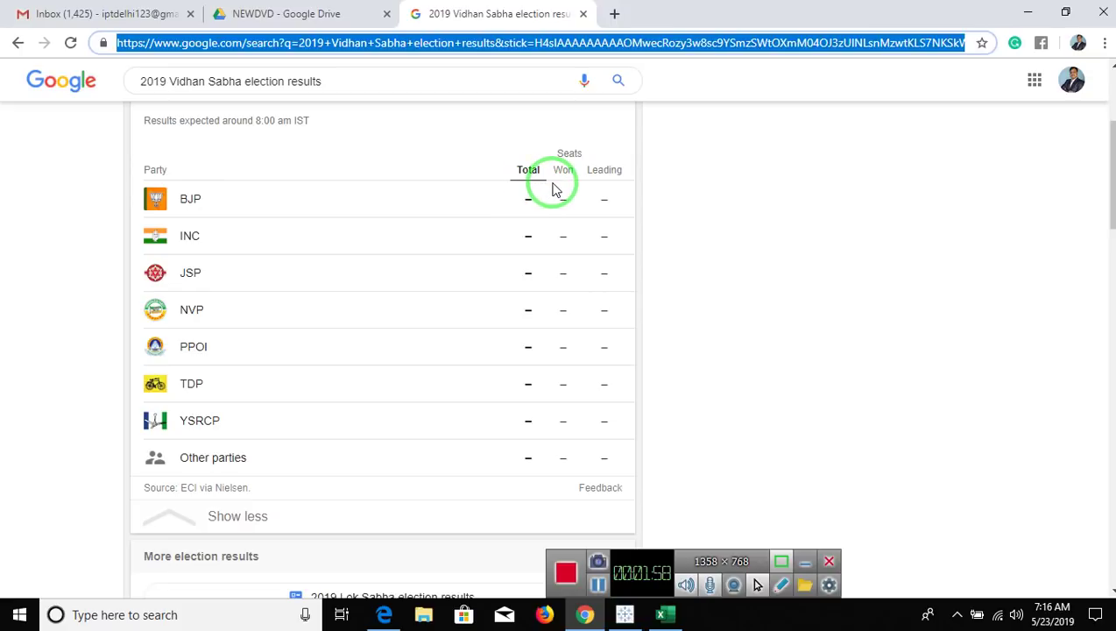
pyautogui.moveTo(616, 230); pyautogui.dragTo(610, 269)
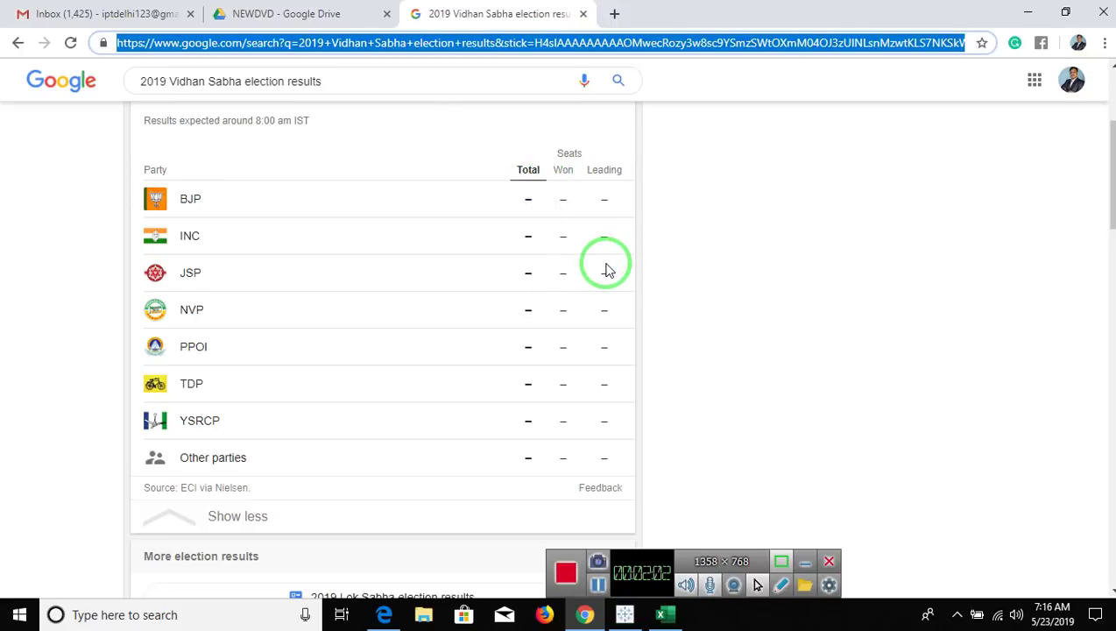
pyautogui.hotkey('alt', 'Tab')
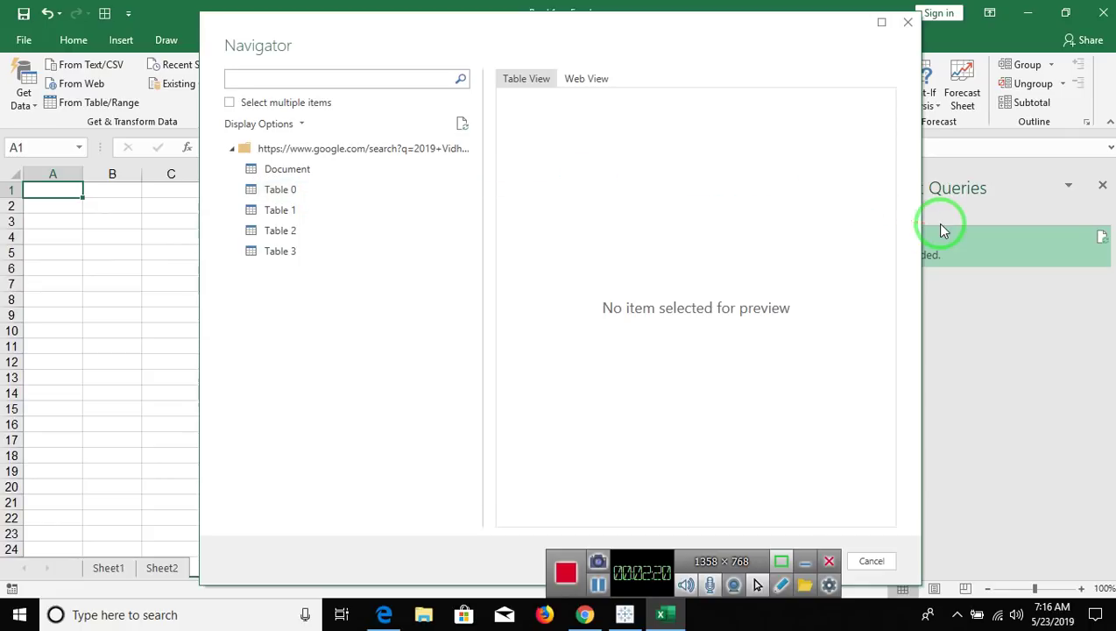
# - Compare the Table 0 and Table 1 previews, then load Table 0 into a new sheet
pyautogui.click(351, 202)
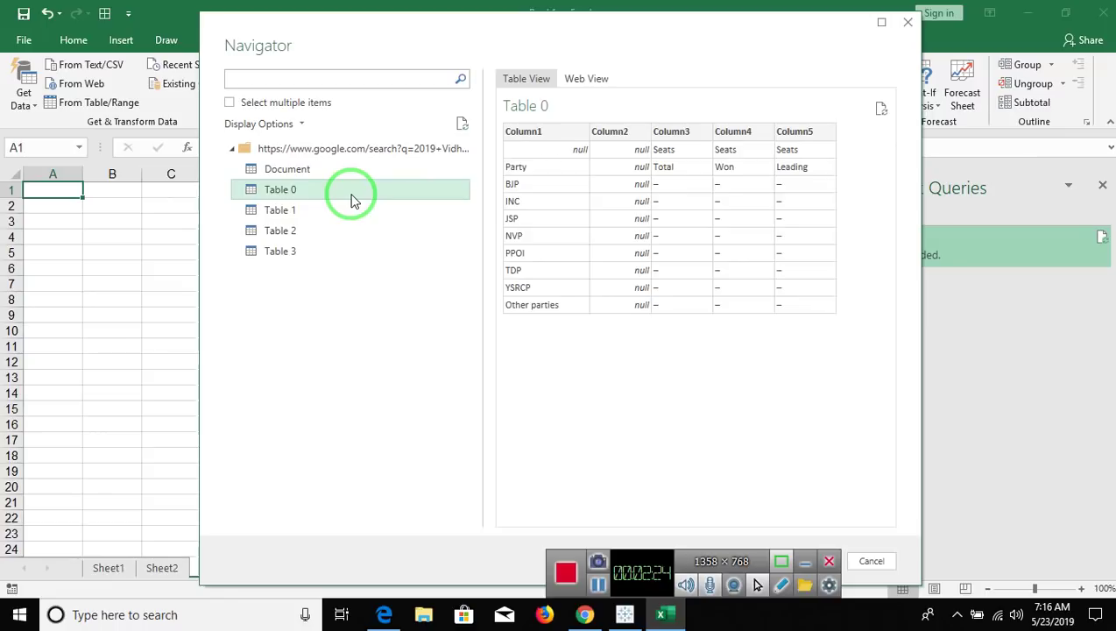
pyautogui.click(344, 207)
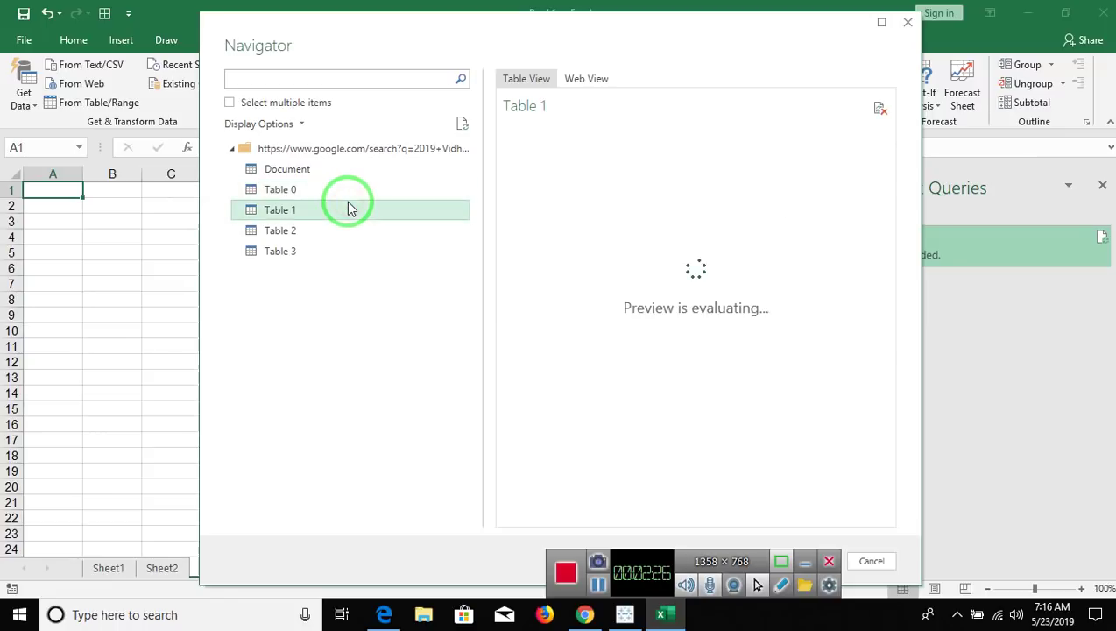
pyautogui.click(343, 196)
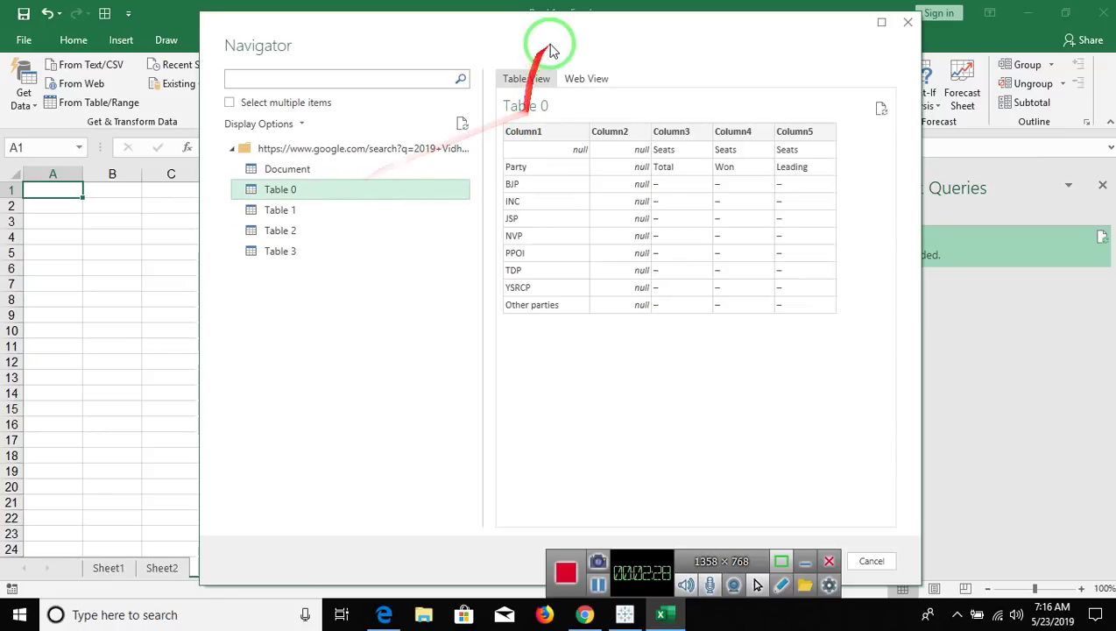
pyautogui.moveTo(561, 26); pyautogui.dragTo(254, 16)
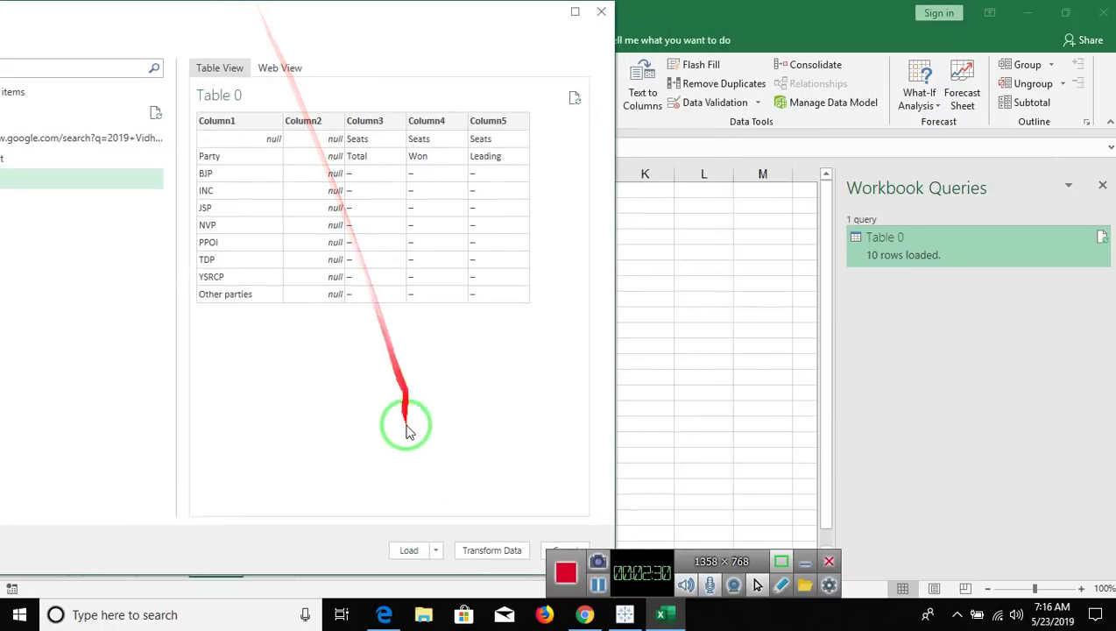
pyautogui.click(411, 552)
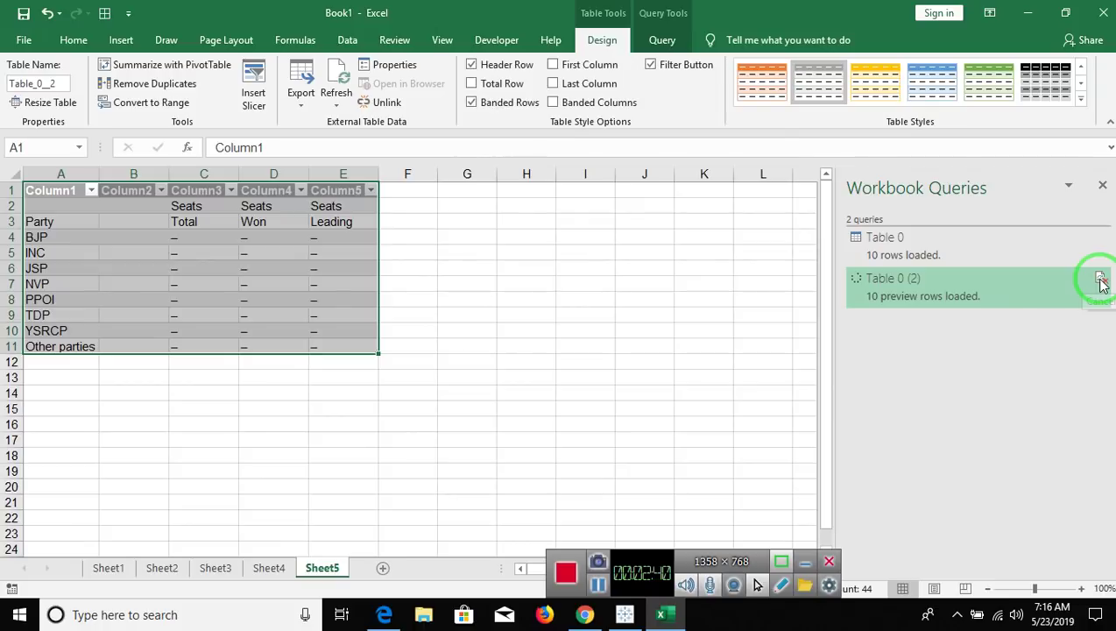
# - From the Table 0 (2) query's peek card, choose Edit to launch Power Query Editor
pyautogui.moveTo(1063, 281); pyautogui.dragTo(730, 311)
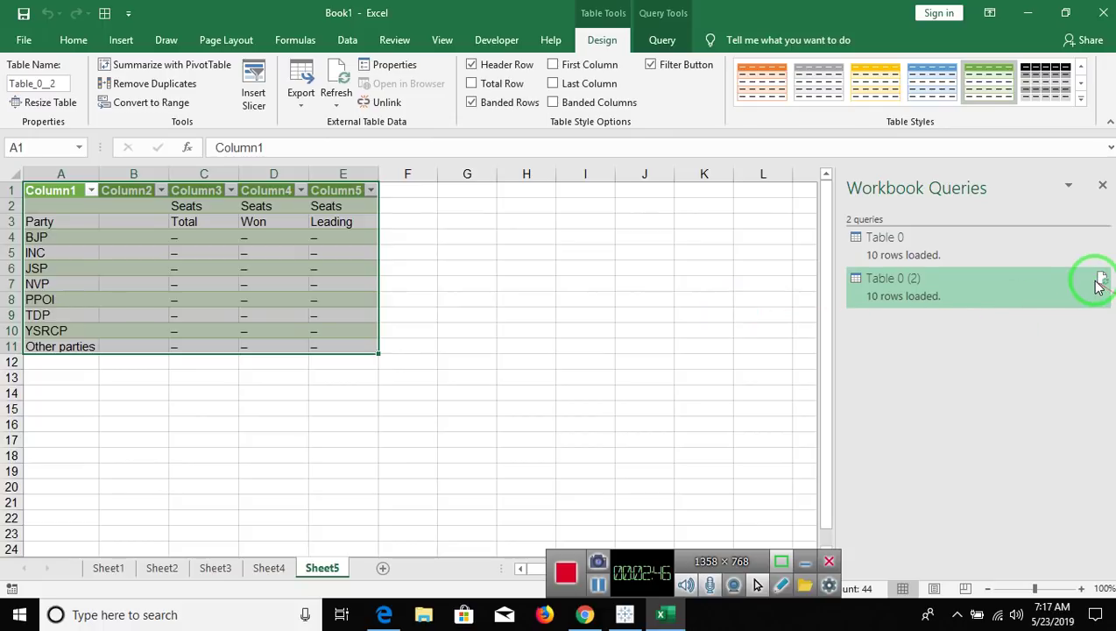
pyautogui.moveTo(1102, 289)
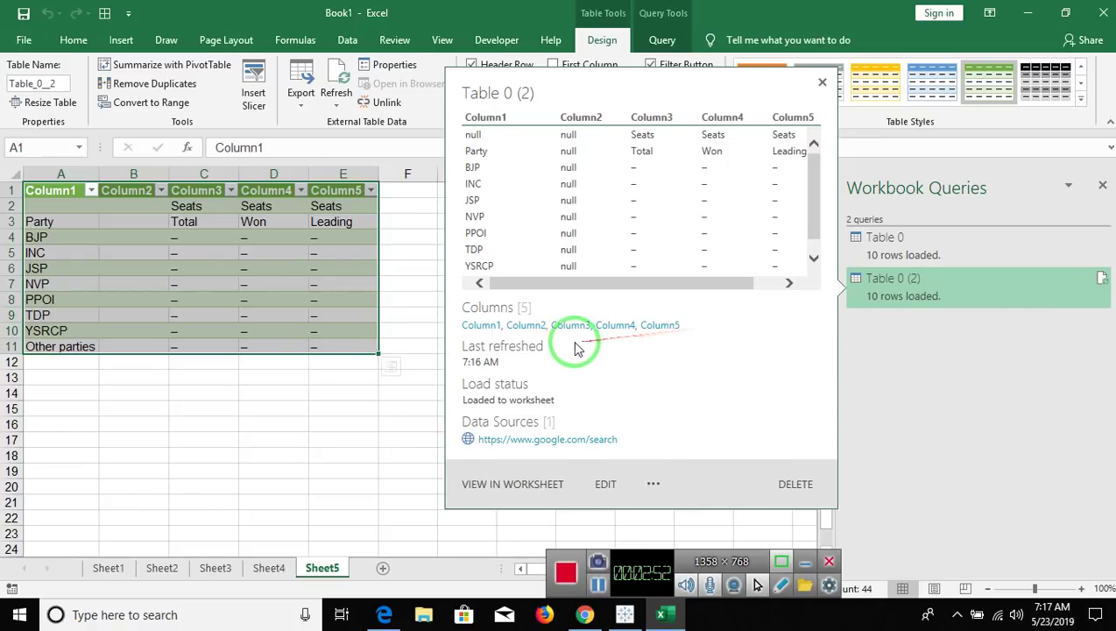
pyautogui.click(565, 487)
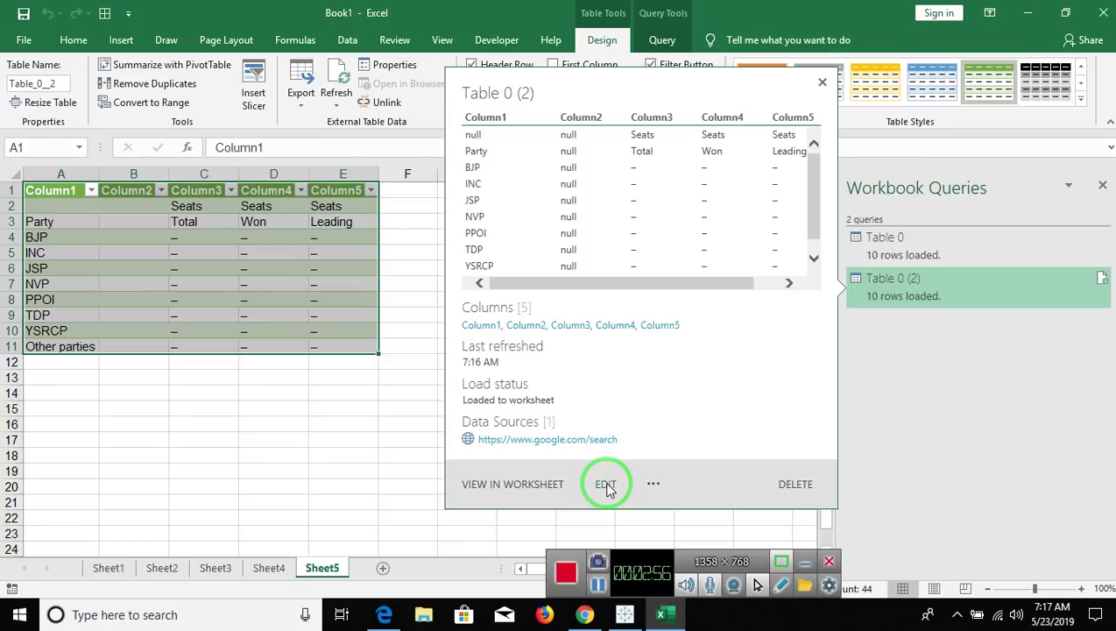
pyautogui.click(576, 487)
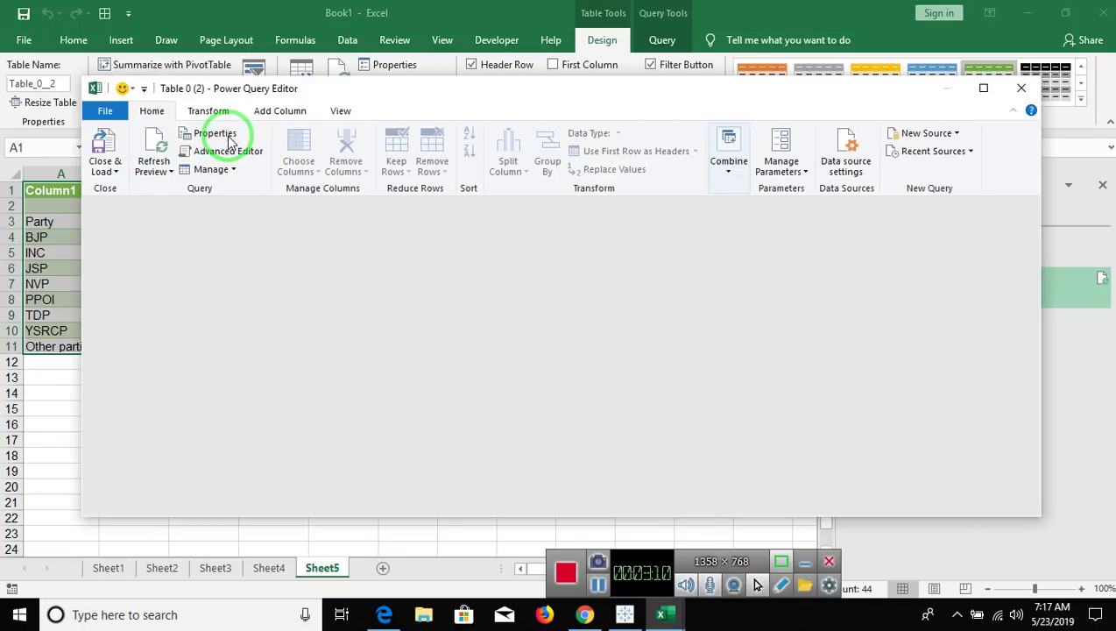
# - Check the query's Properties and Manage options, then close Power Query Editor unchanged
pyautogui.click(229, 138)
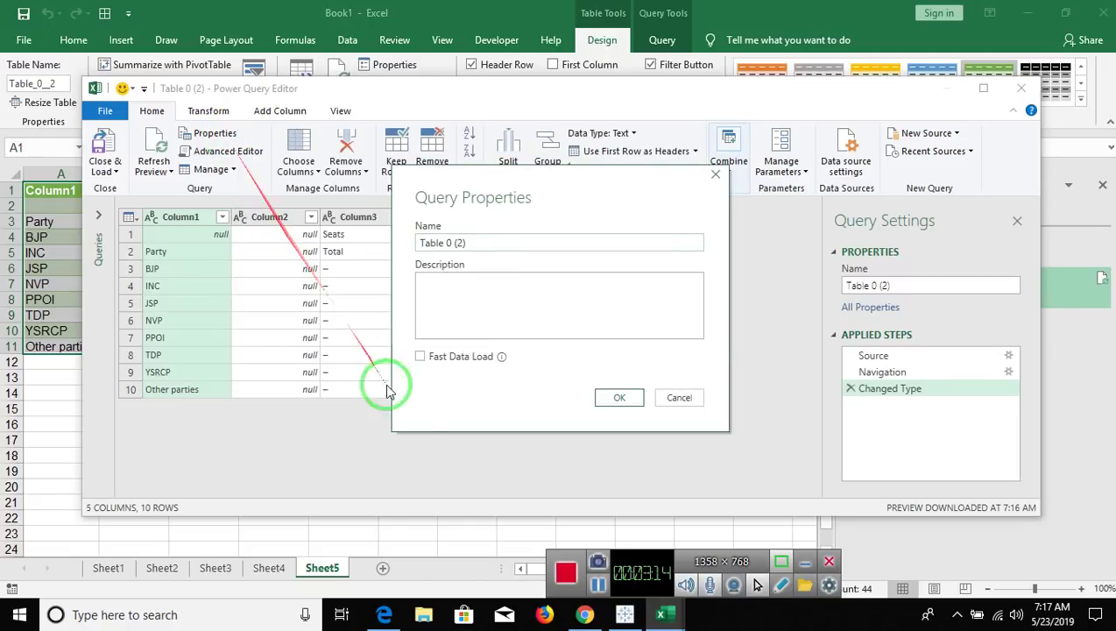
pyautogui.press('Escape')
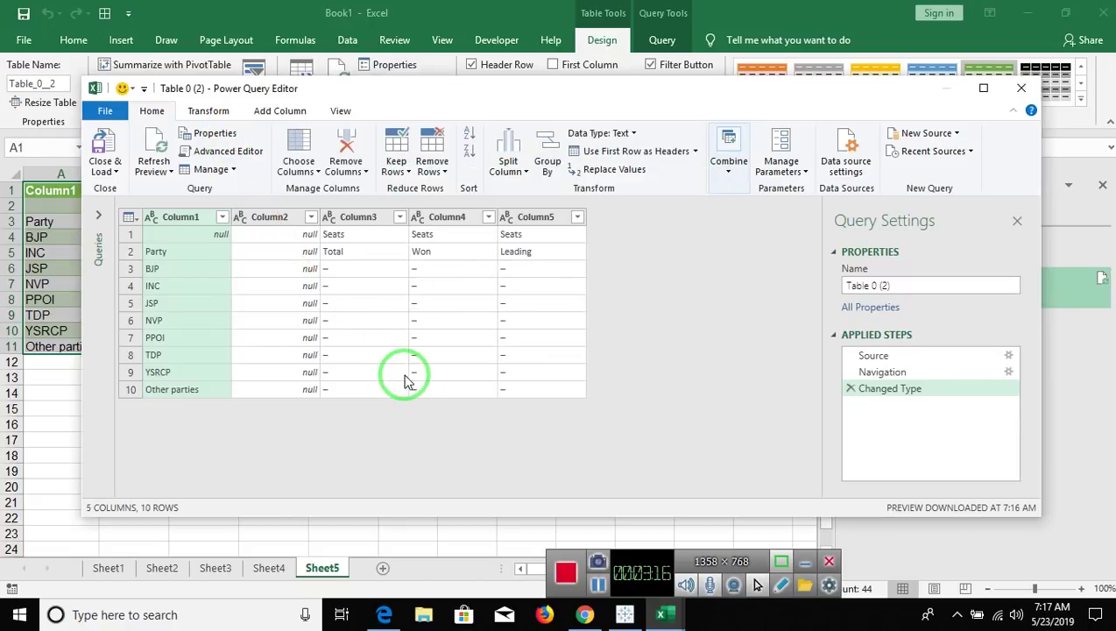
pyautogui.click(234, 169)
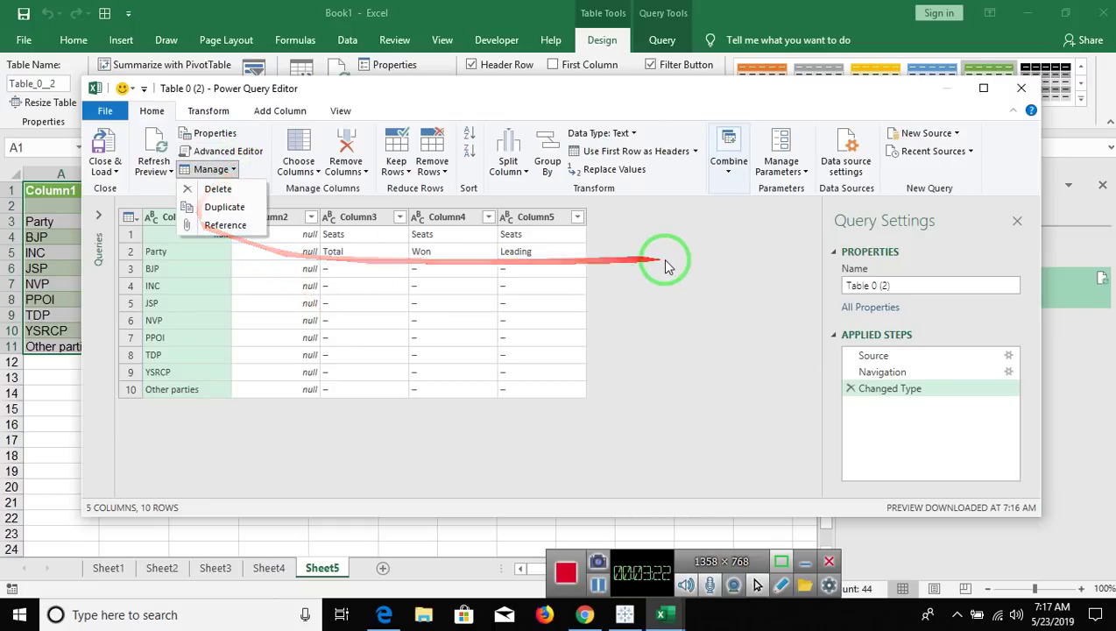
pyautogui.click(1021, 91)
pyautogui.click(1021, 91)
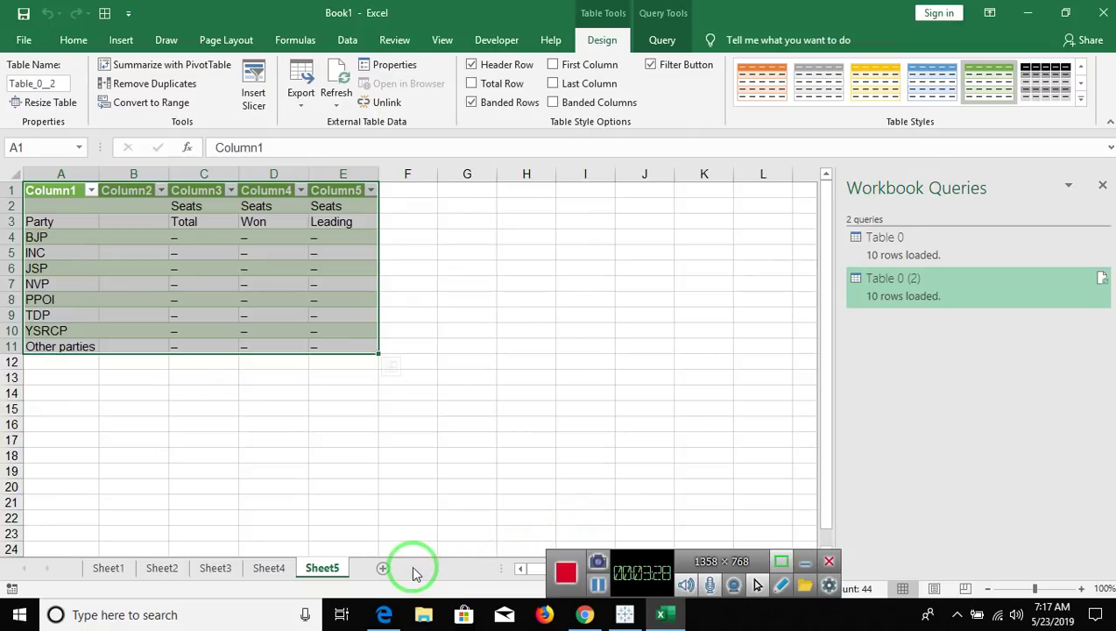
# - Add blank Sheet6, close Workbook Queries, and start a From Web import at A1
pyautogui.click(386, 571)
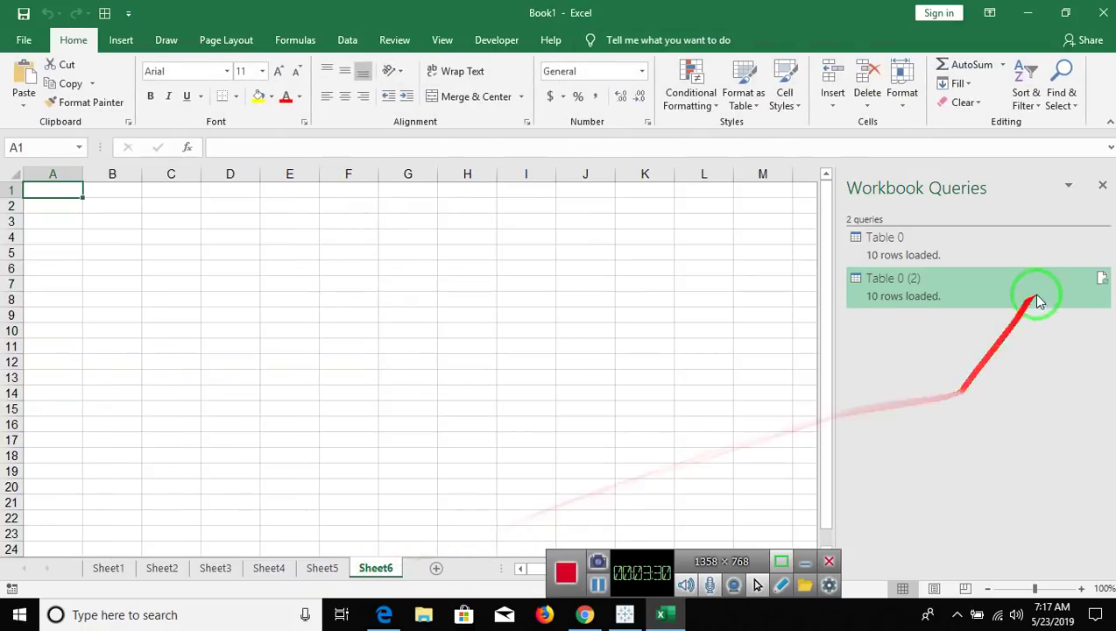
pyautogui.click(1102, 190)
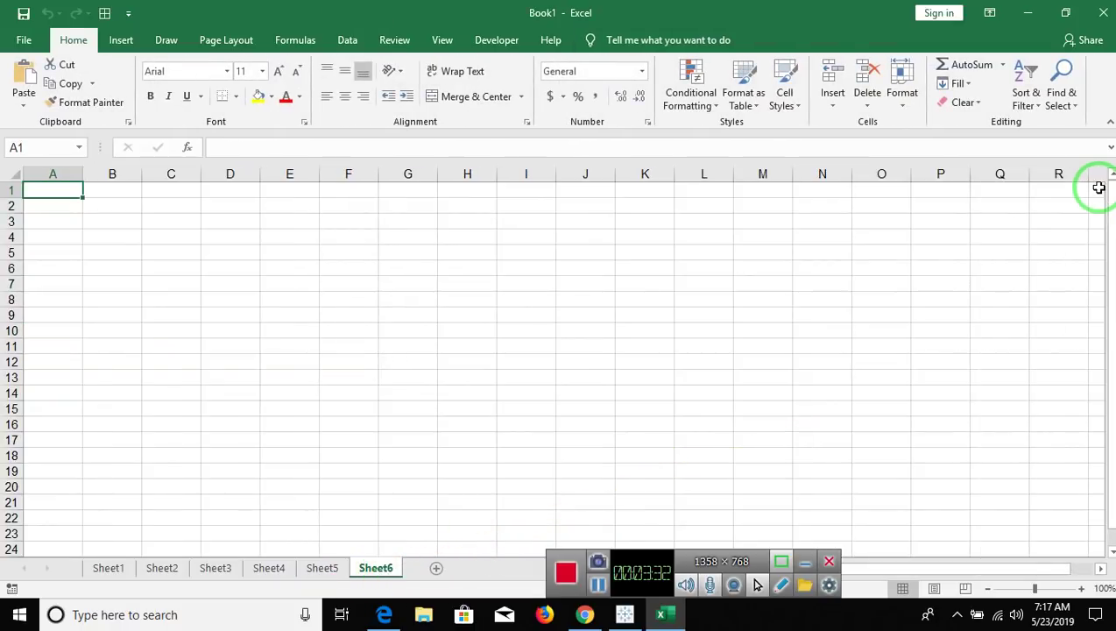
pyautogui.moveTo(1097, 190); pyautogui.dragTo(501, 235)
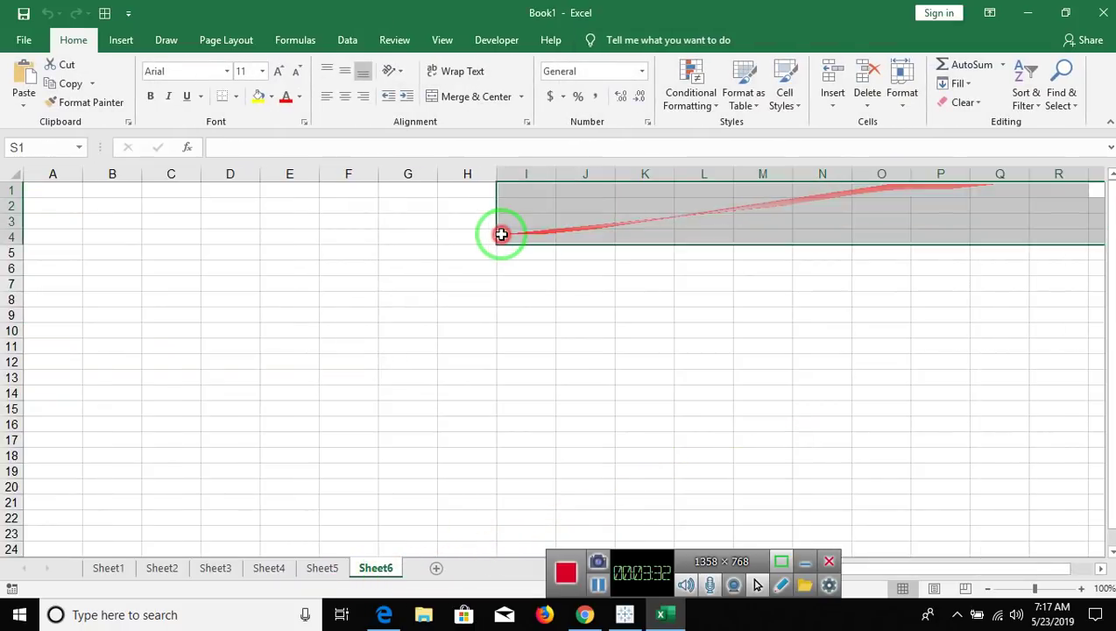
pyautogui.click(55, 195)
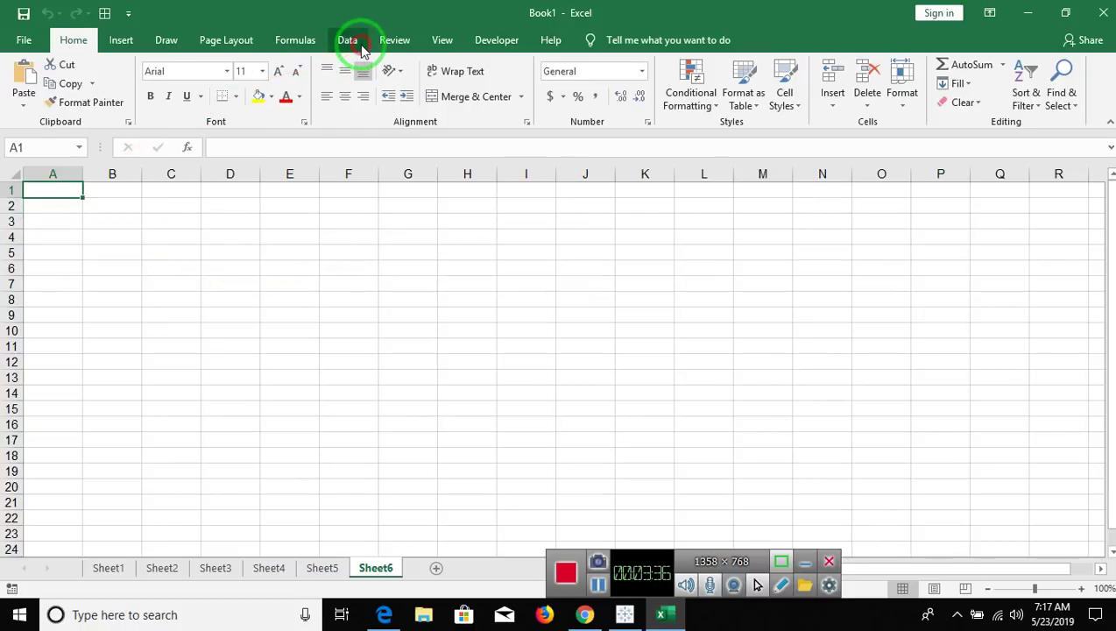
pyautogui.click(363, 48)
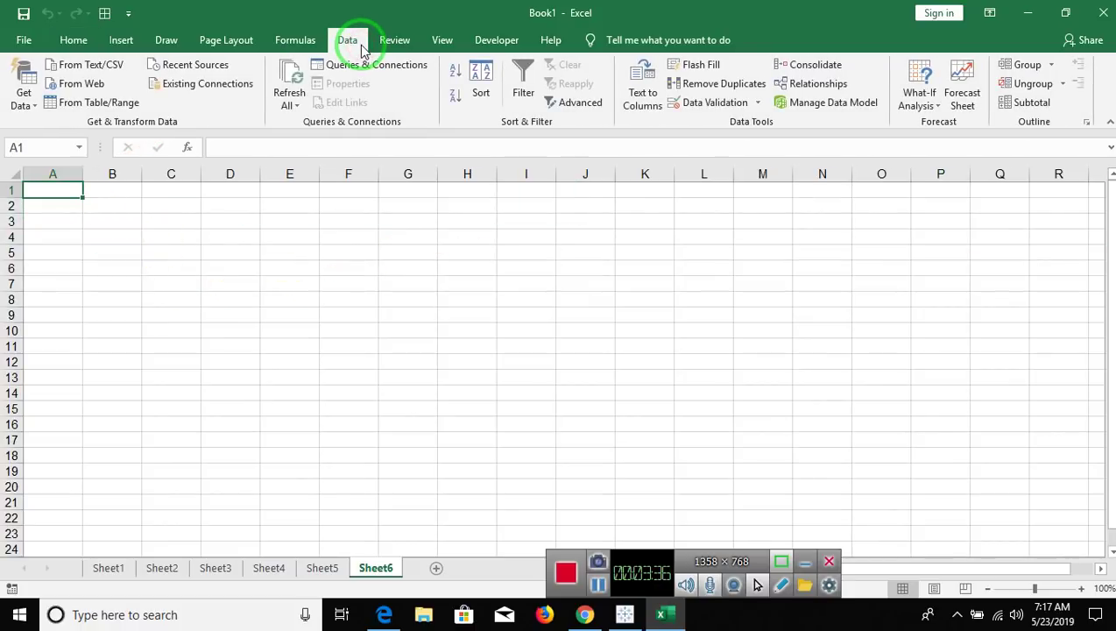
pyautogui.click(100, 88)
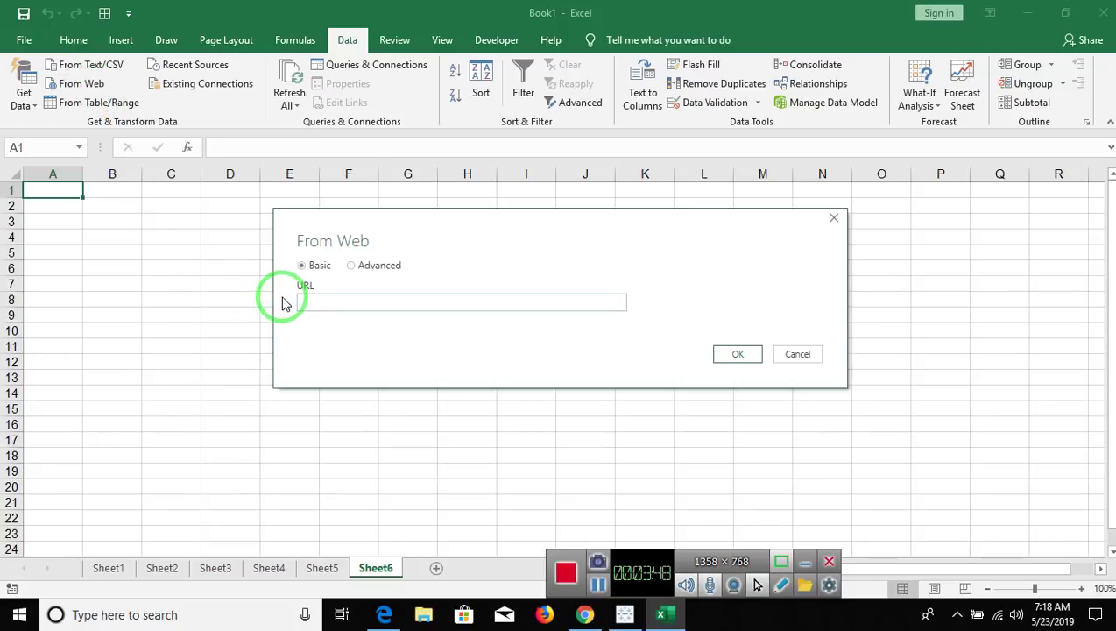
# - Paste the Google search URL and confirm, listing Document and Table 0 to Table 3
pyautogui.hotkey('ctrl', 'v')
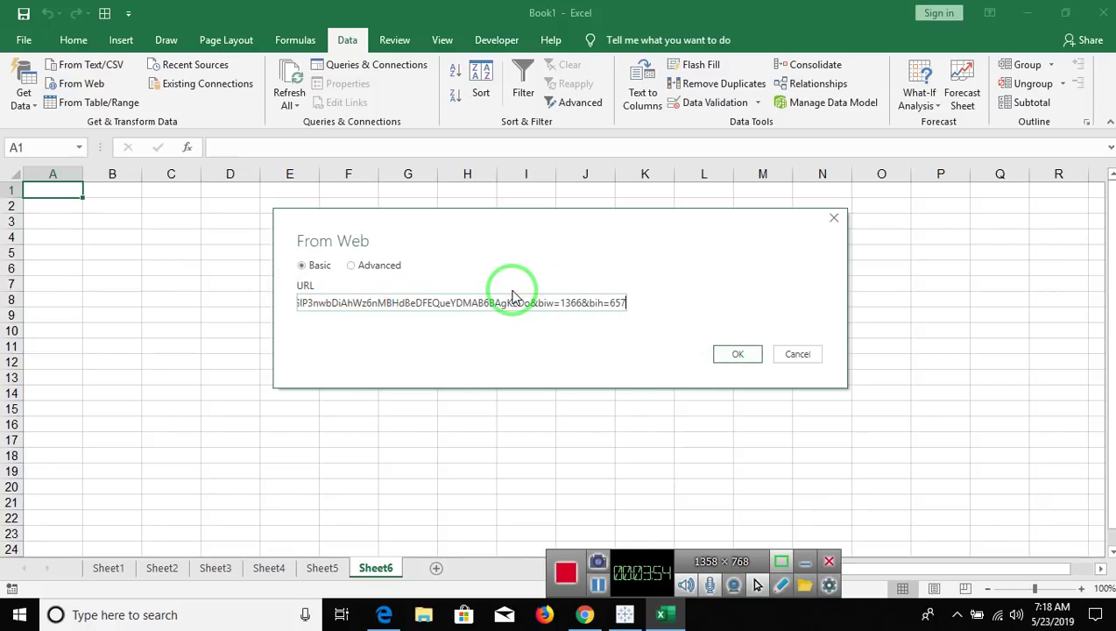
pyautogui.click(736, 352)
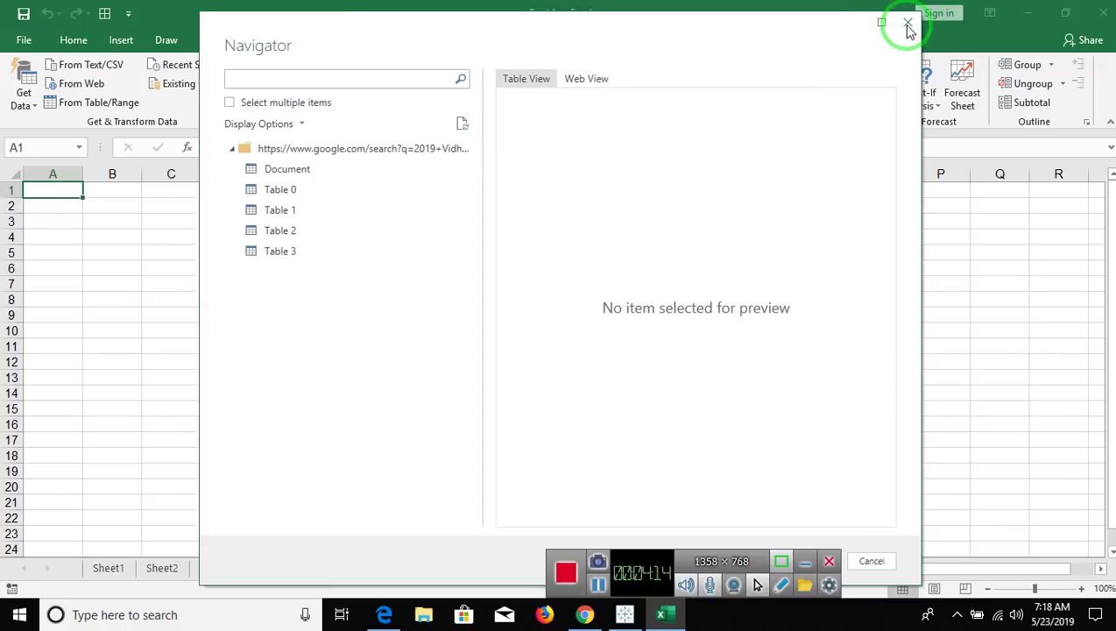
# - Preview the page in Web View down to the Andhra Pradesh party list, then cancel the import
pyautogui.click(596, 81)
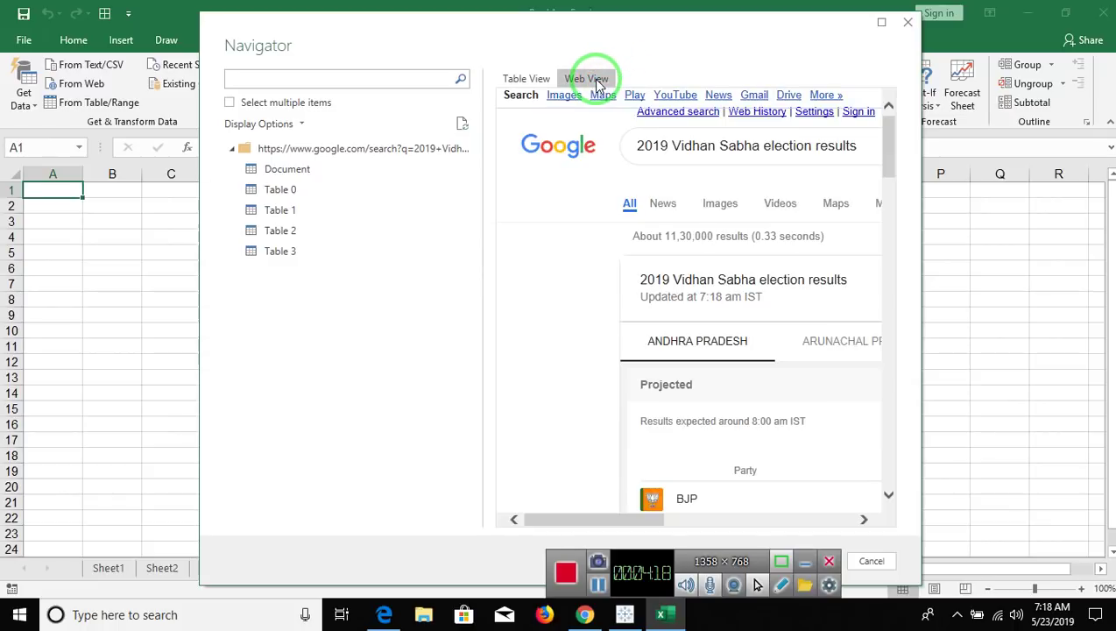
pyautogui.moveTo(890, 160)
pyautogui.mouseDown()
pyautogui.moveTo(896, 191)
pyautogui.moveTo(893, 177)
pyautogui.mouseUp()
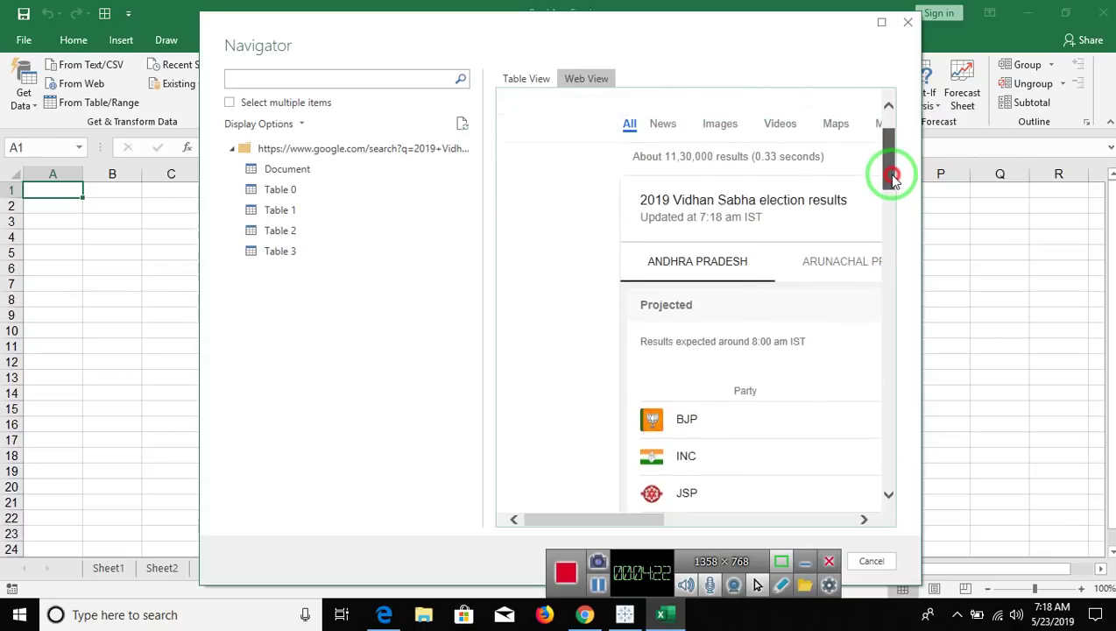
pyautogui.moveTo(638, 520)
pyautogui.mouseDown()
pyautogui.moveTo(765, 517)
pyautogui.moveTo(665, 523)
pyautogui.mouseUp()
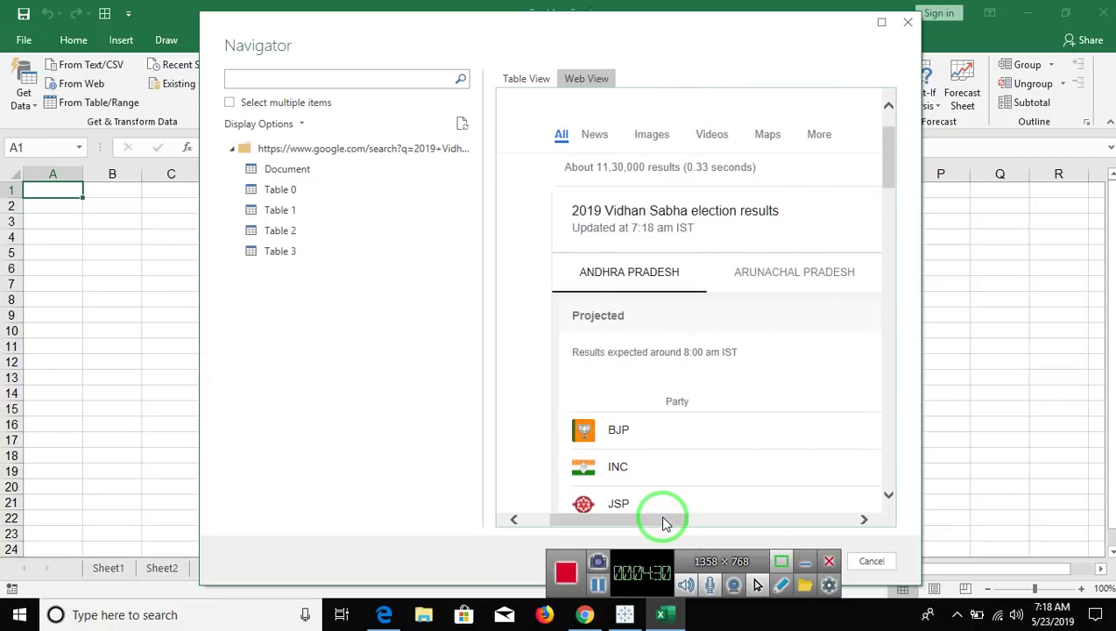
pyautogui.click(909, 28)
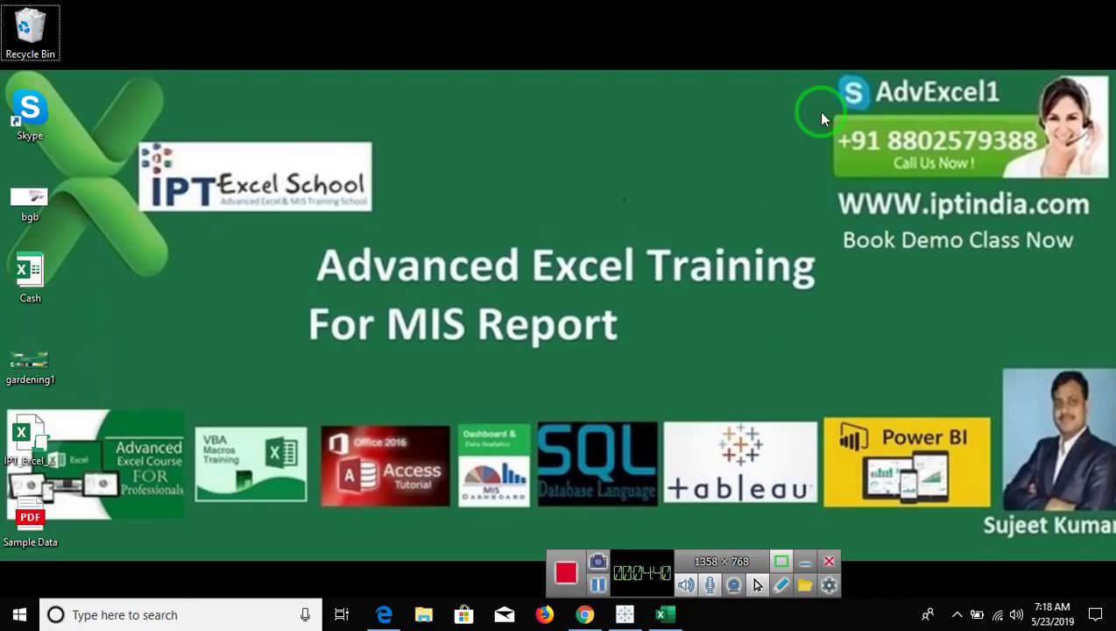
pyautogui.click(48, 198)
pyautogui.doubleClick(48, 194)
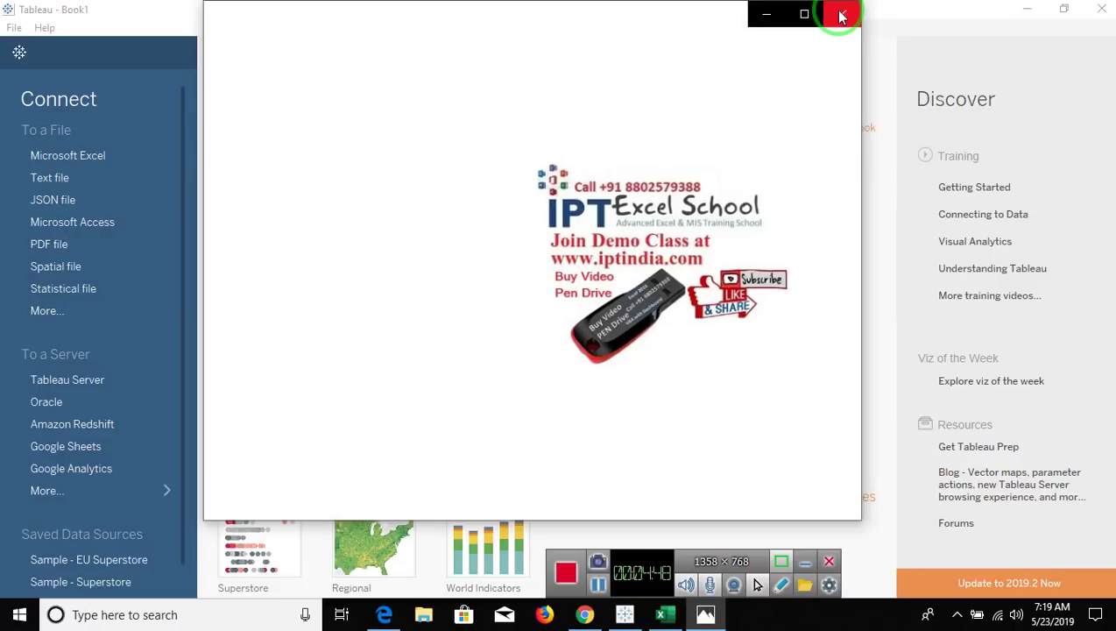
pyautogui.click(840, 16)
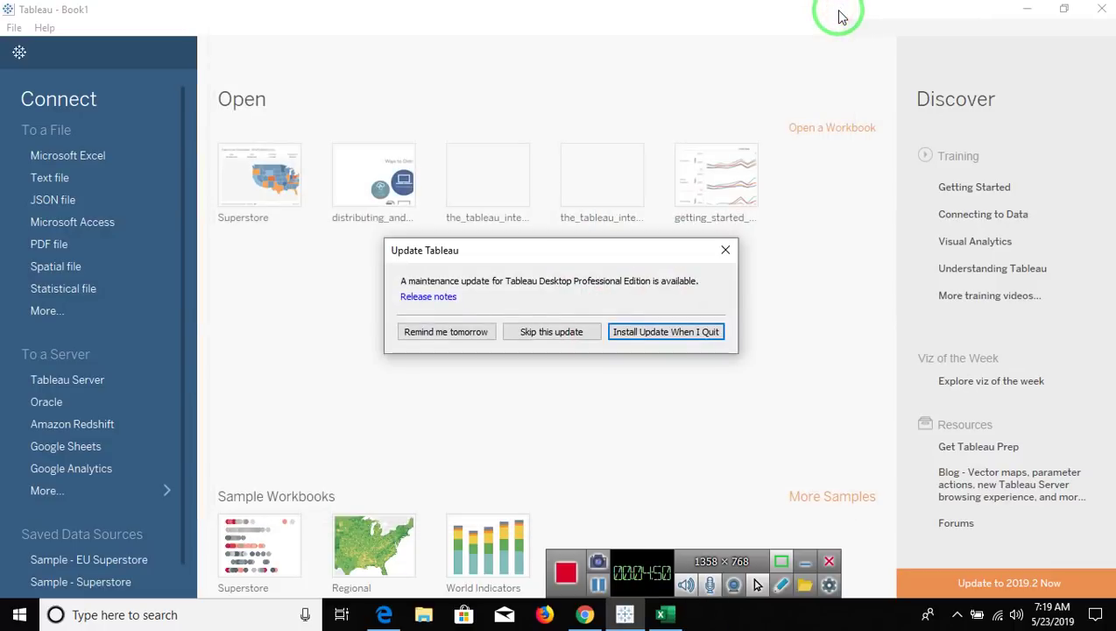
pyautogui.click(659, 337)
pyautogui.press('super+d')
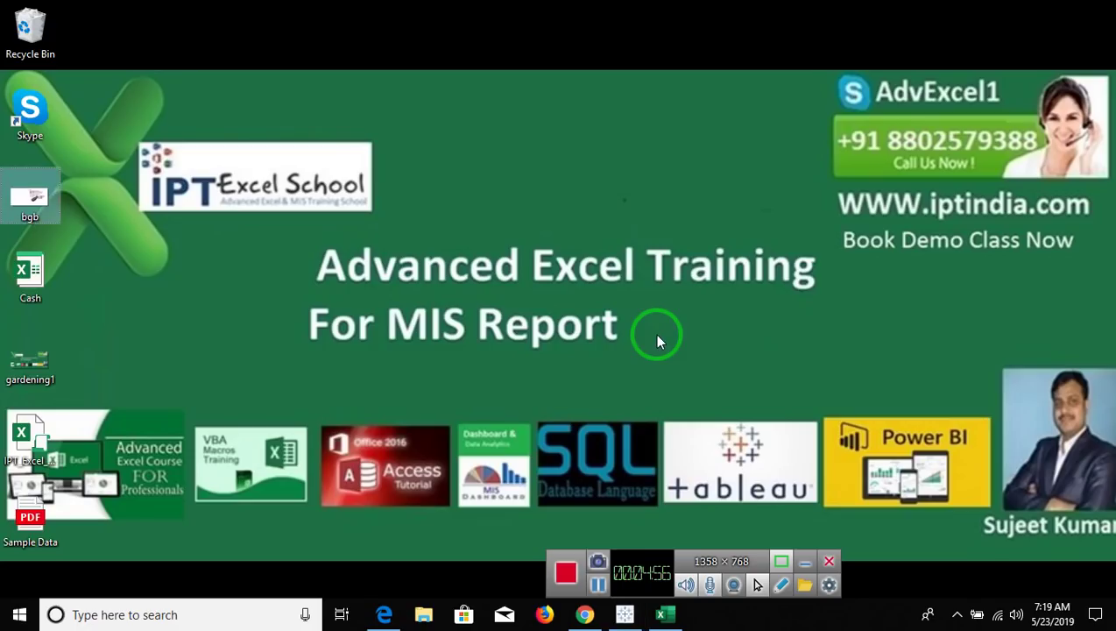